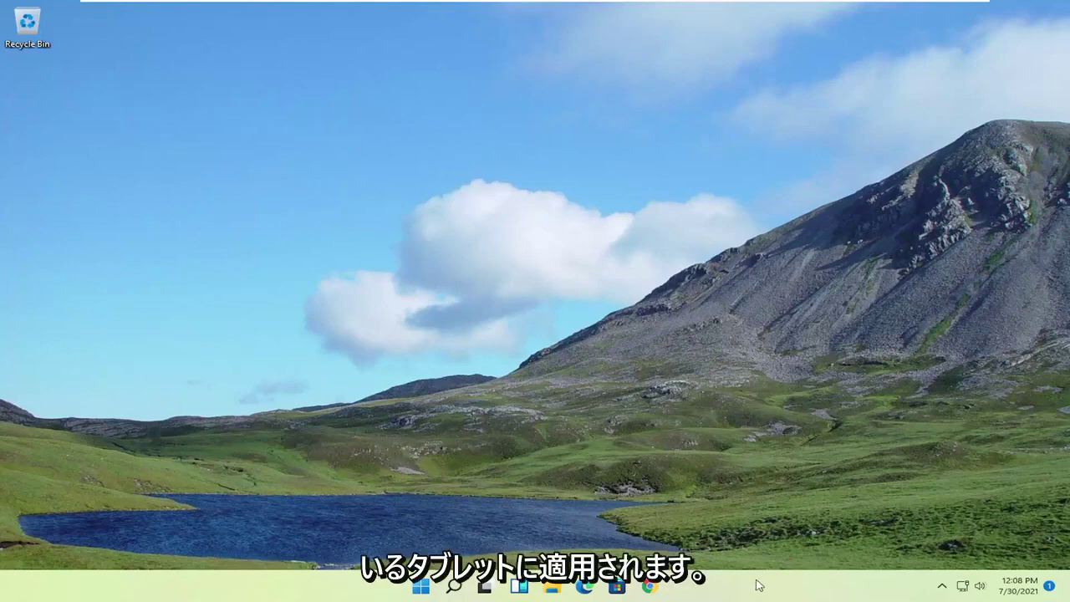
Step: Review the startup programs in Task Manager, select Microsoft OneDrive to check its status, and close Task Manager
right_click(420, 586)
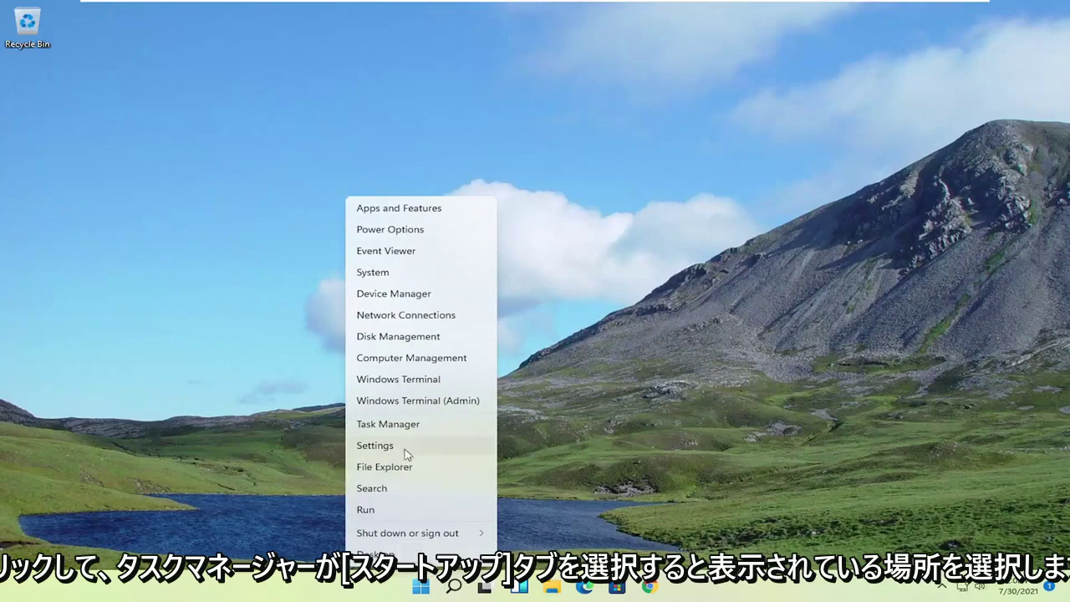
left_click(382, 424)
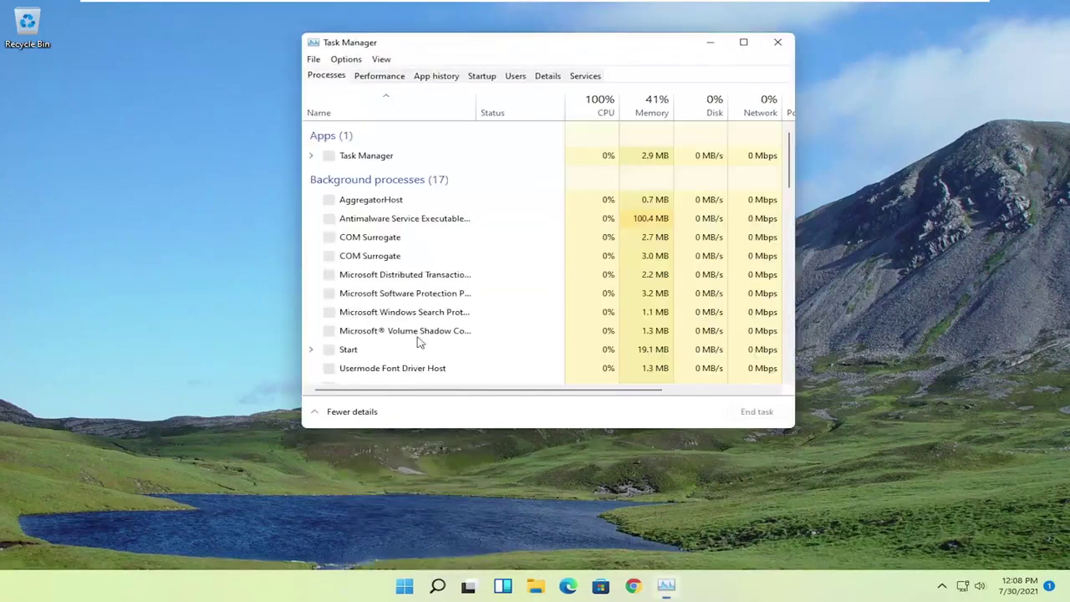
left_click(488, 79)
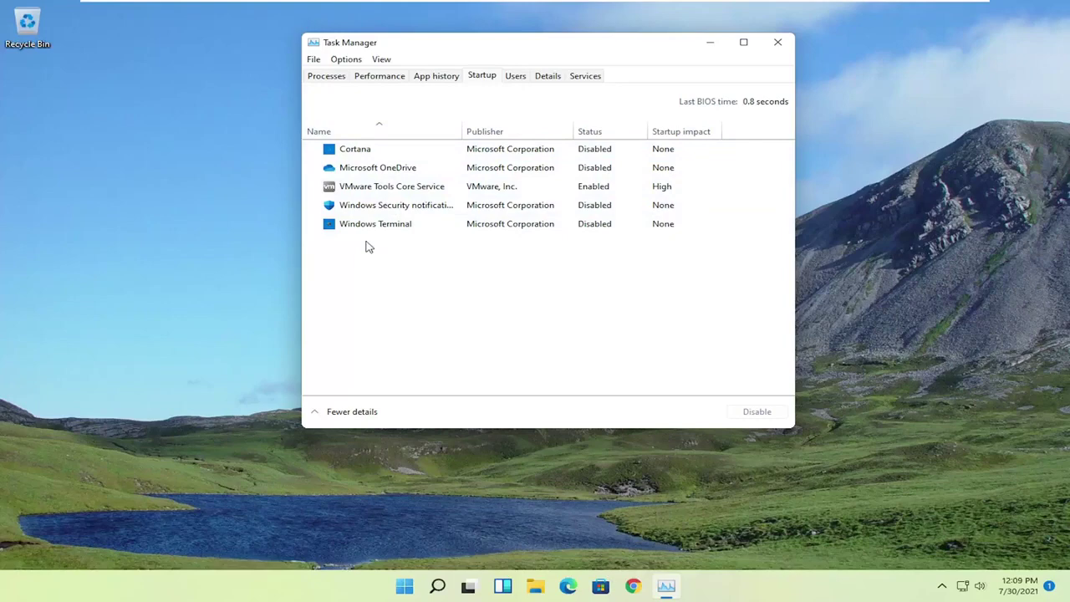
left_click(369, 172)
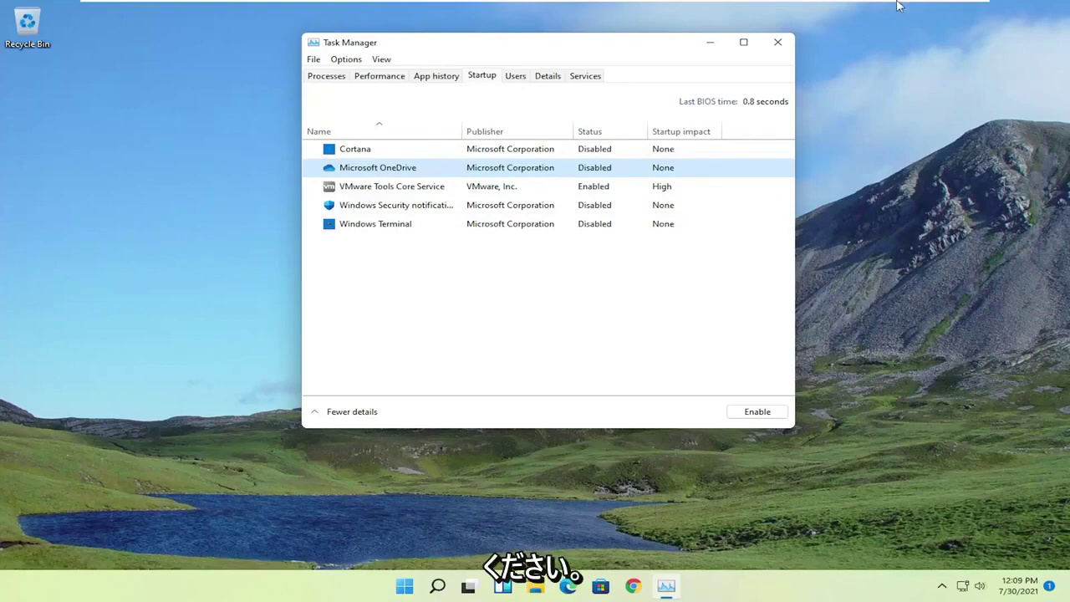
left_click(778, 44)
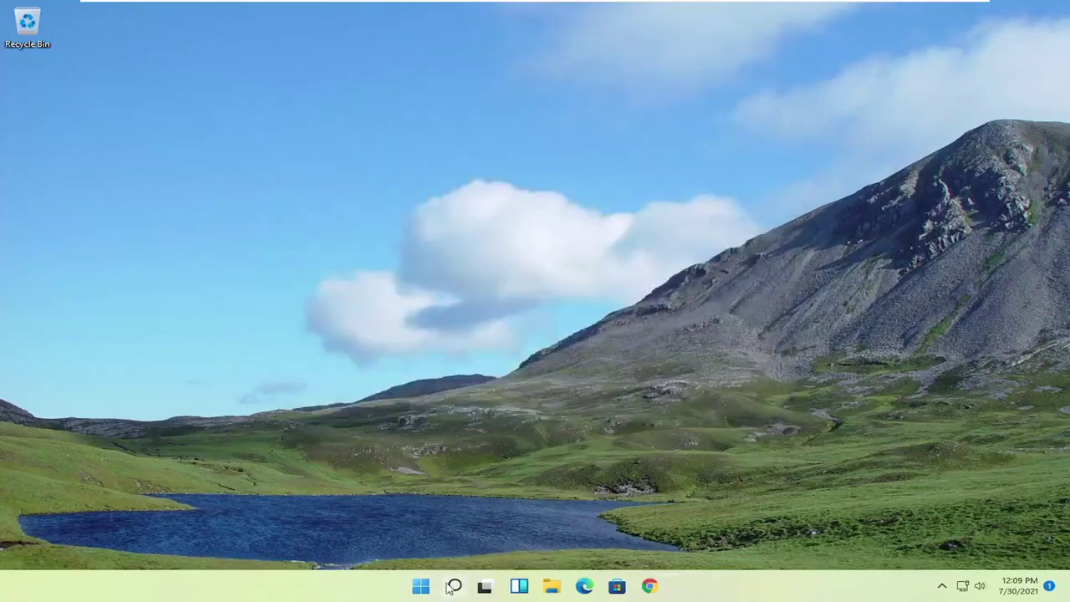
Step: Open Control Panel and switch its view to Large icons
left_click(451, 586)
type("cont")
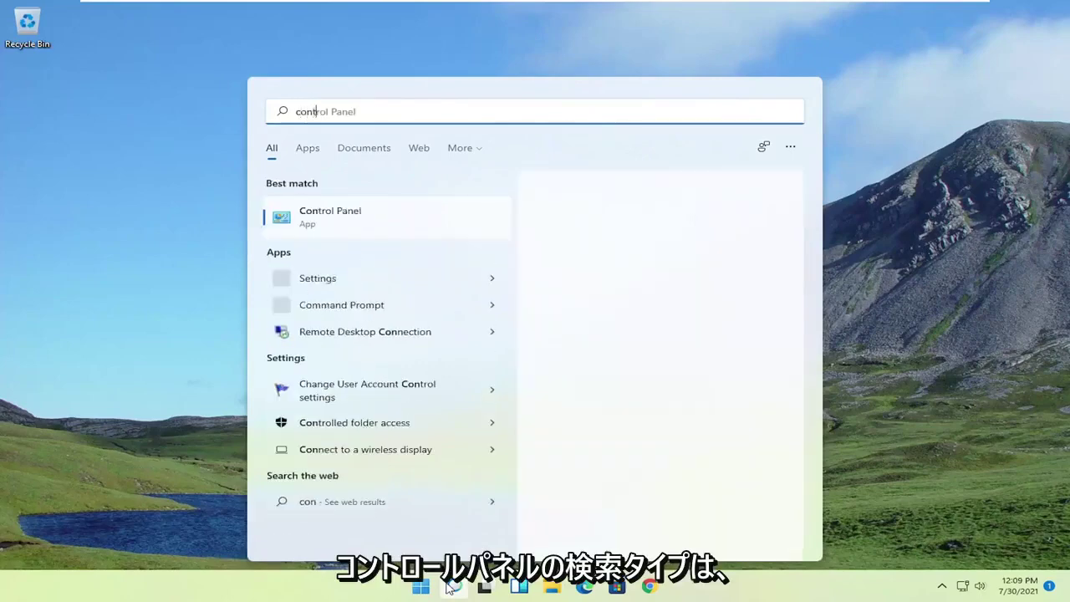
type("rol panel")
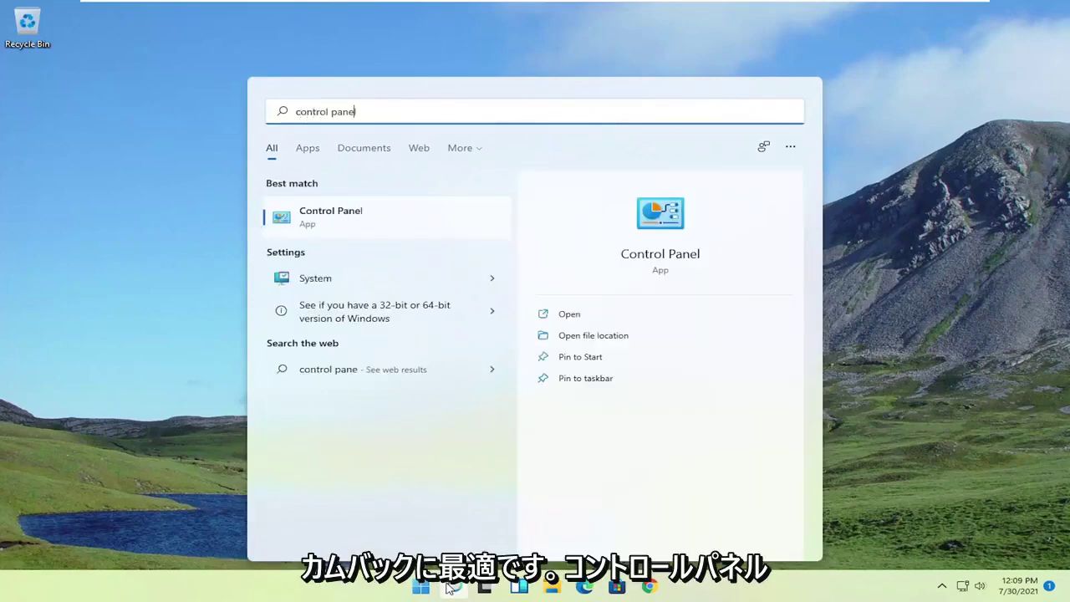
left_click(302, 217)
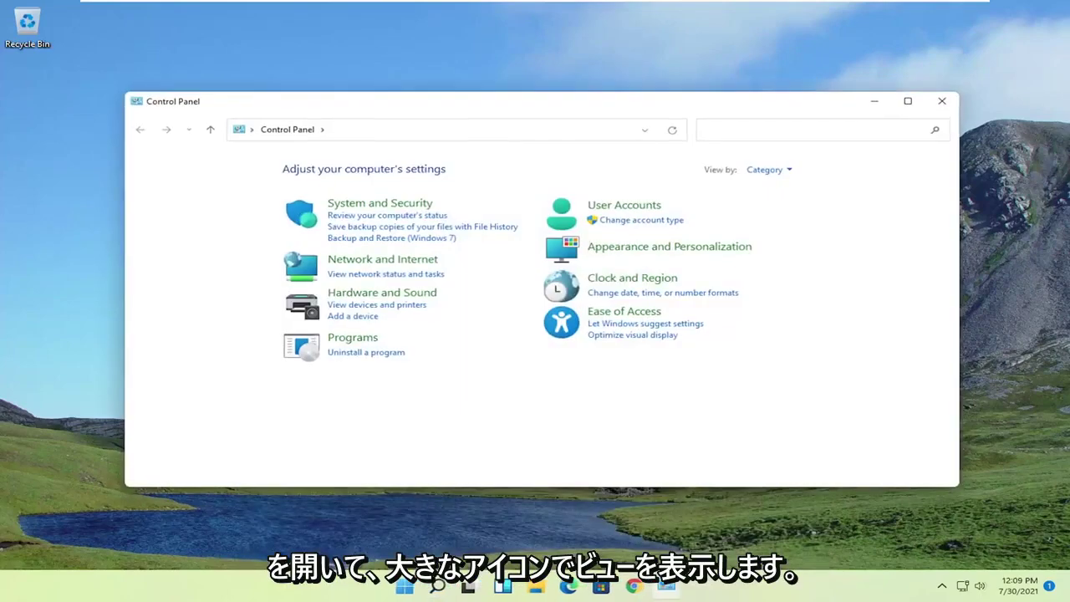
left_click(767, 172)
left_click(772, 211)
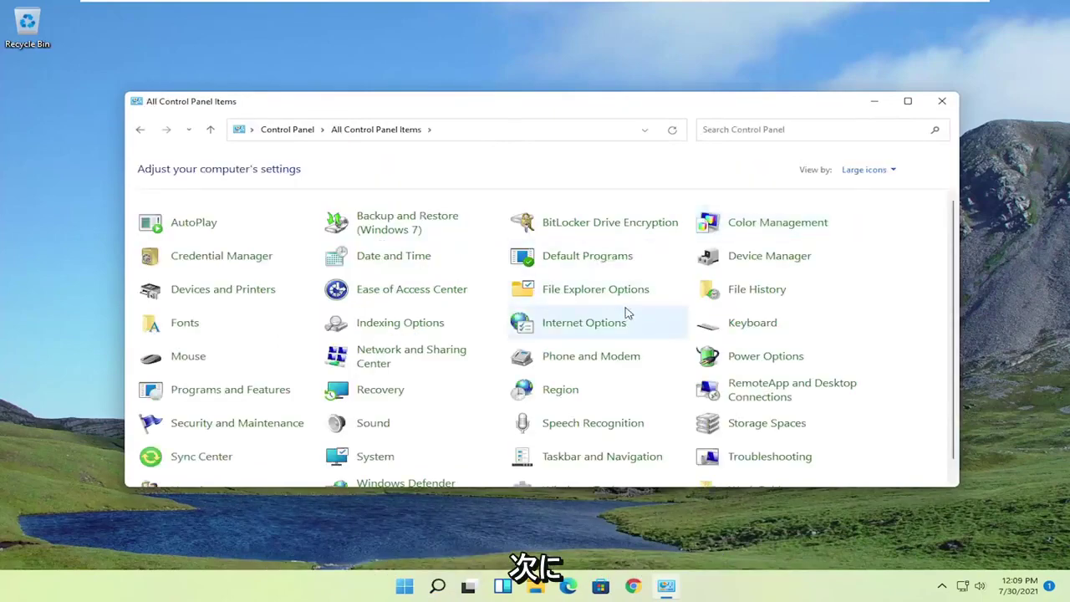
Step: In Power Options, reveal the additional plans, activate the High performance plan, and close the window
scroll(669, 326, "down", 1)
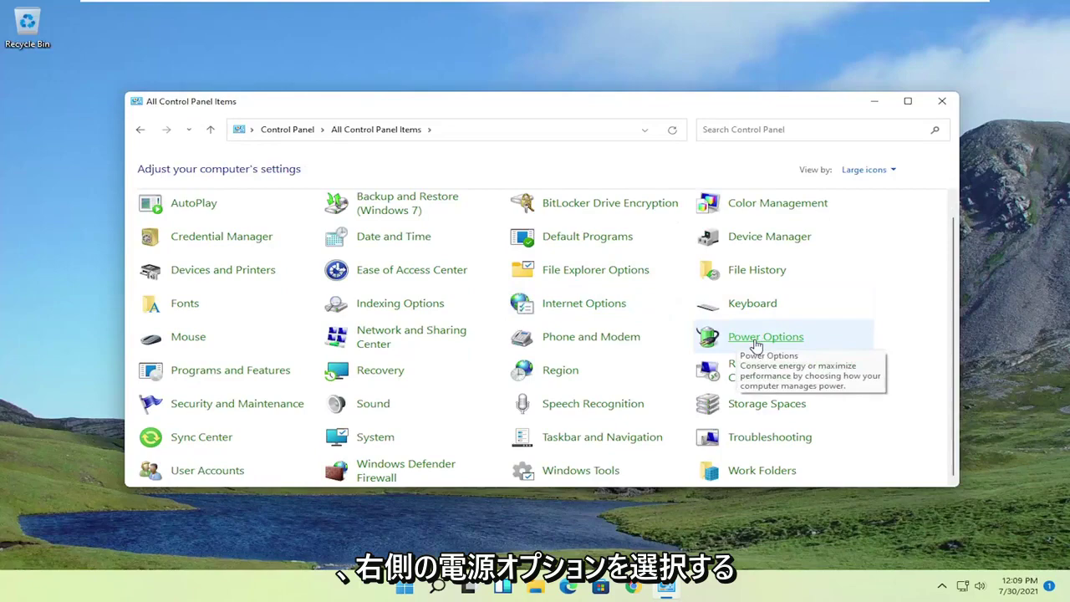
left_click(758, 339)
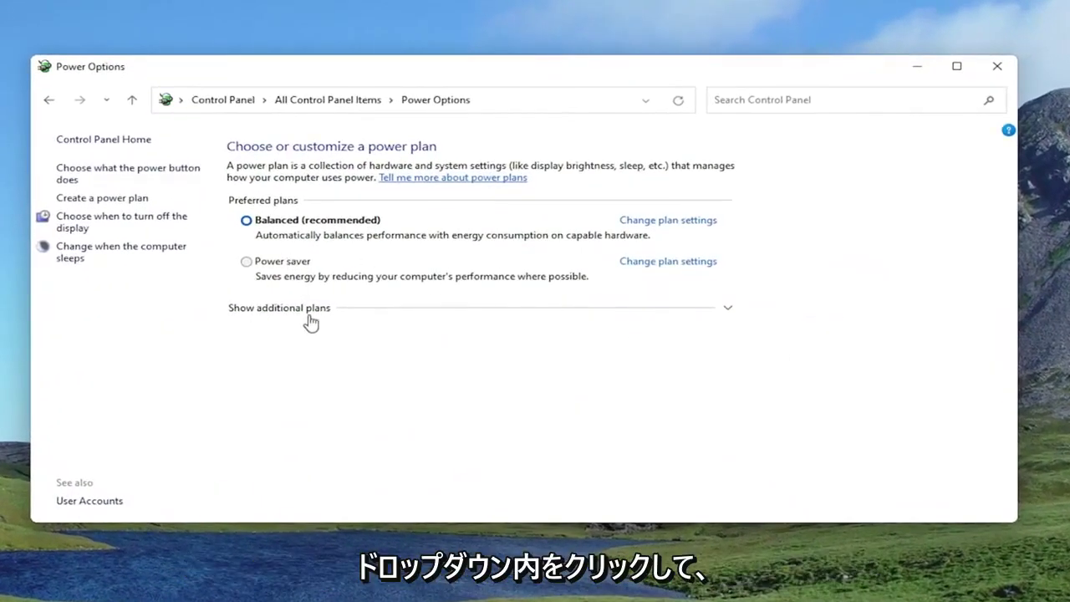
left_click(314, 310)
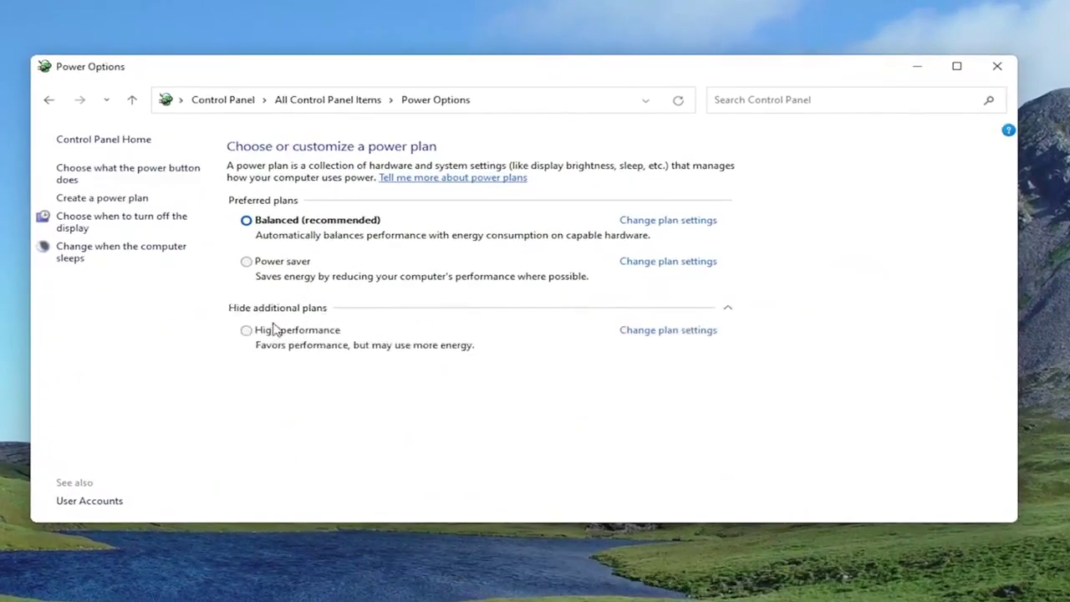
left_click(246, 331)
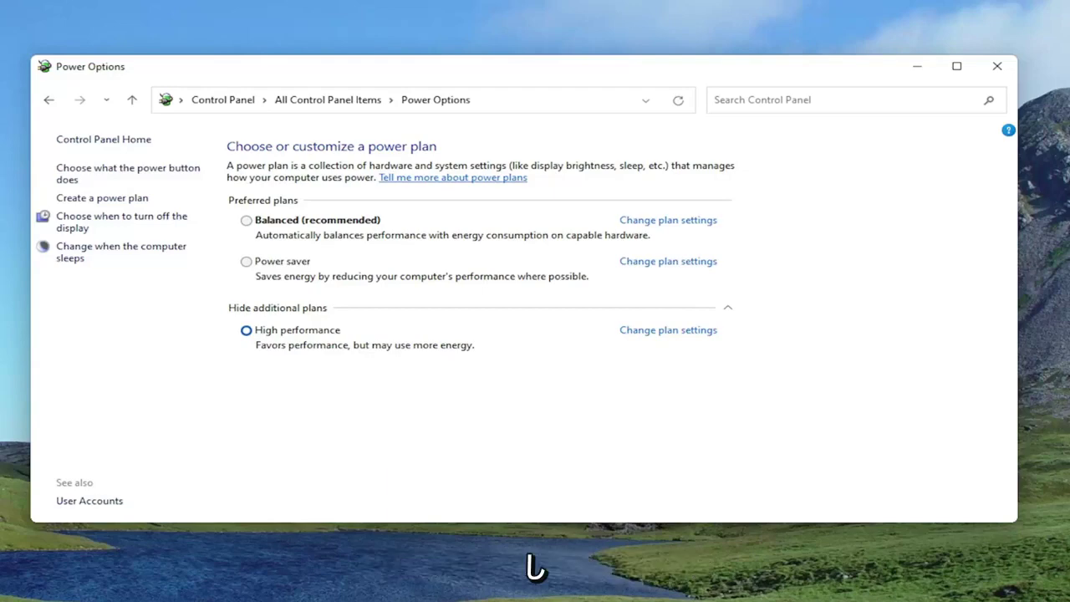
left_click(997, 66)
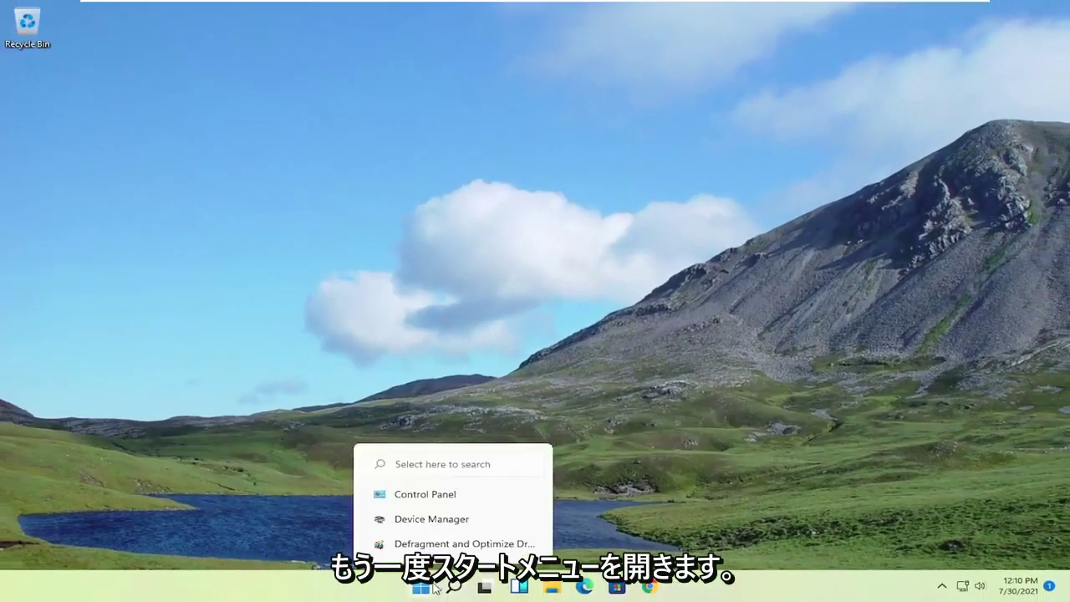
Step: Open Device Manager and expand the Display adapters category
left_click(421, 588)
type("device mana")
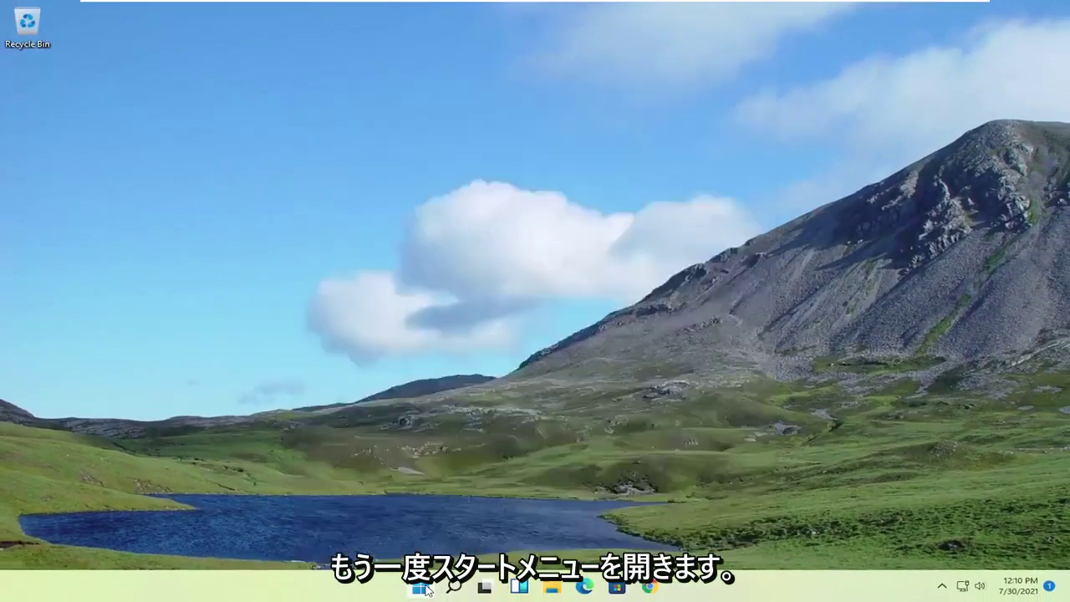
type("ger")
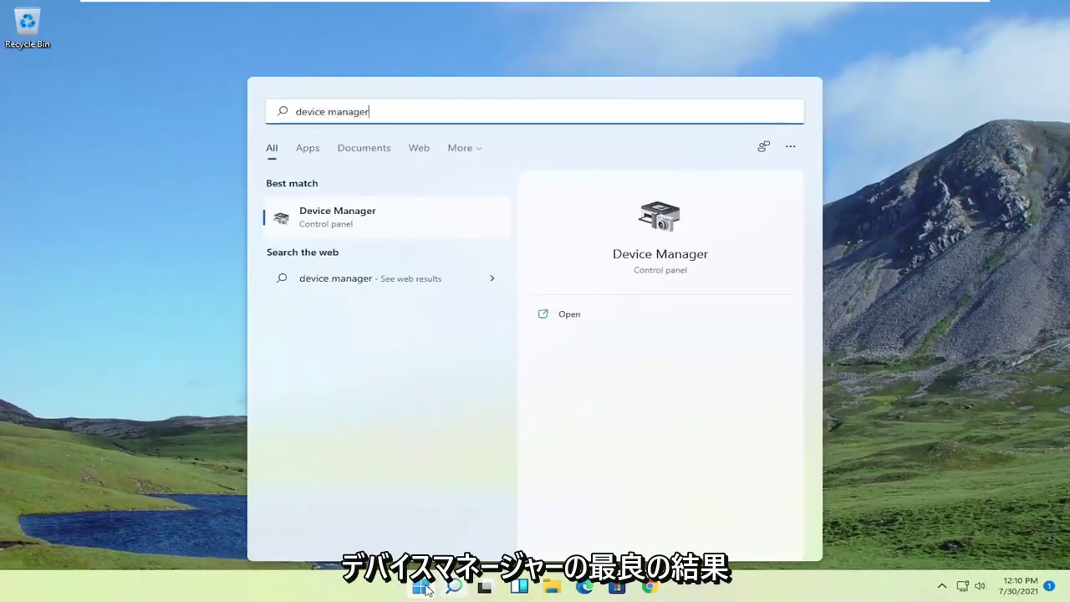
left_click(357, 219)
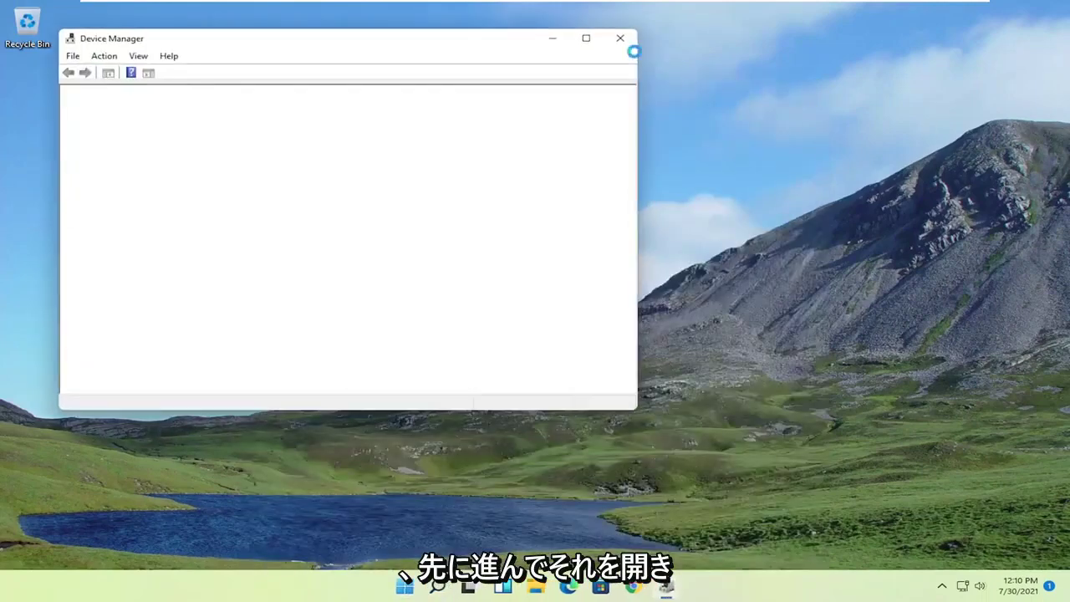
left_click_drag(456, 57, 648, 84)
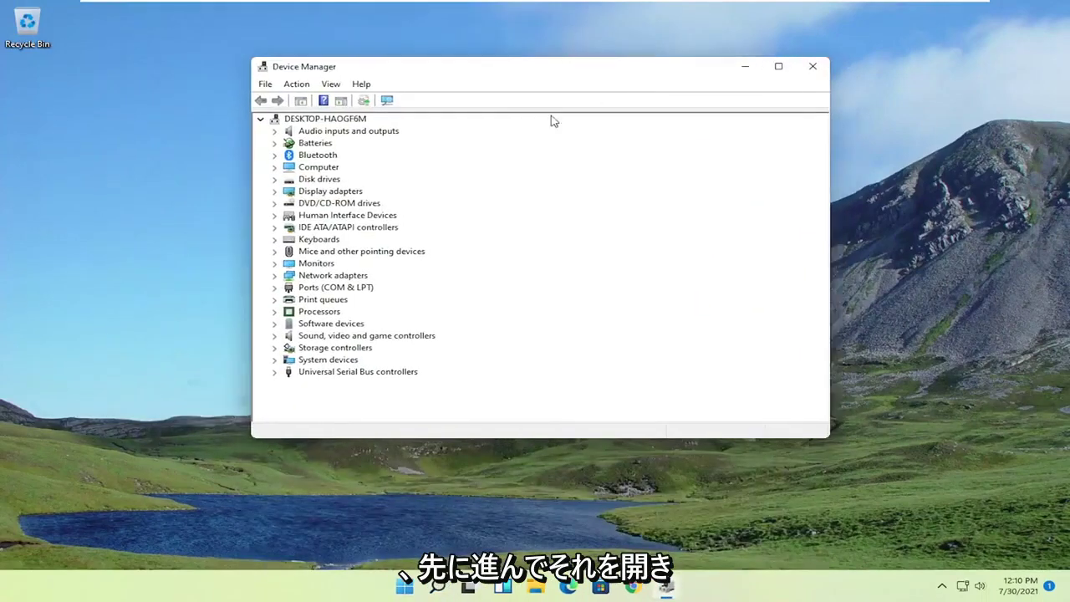
left_click(351, 192)
double_click(338, 194)
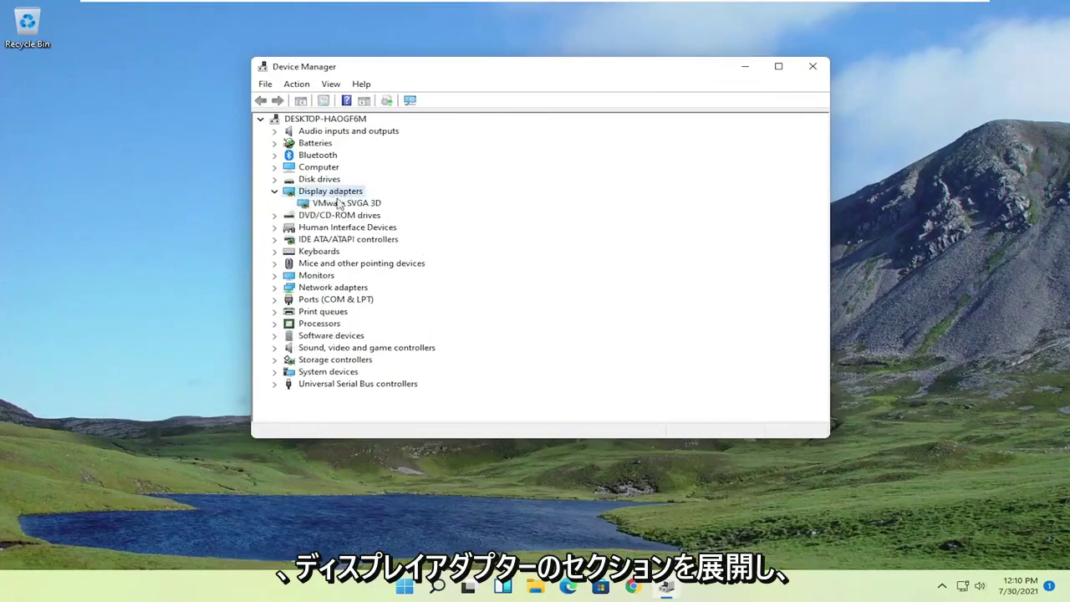
Step: Update the VMware SVGA 3D display driver manually, choosing VMware SVGA 3D from the list of available drivers on the computer
right_click(340, 206)
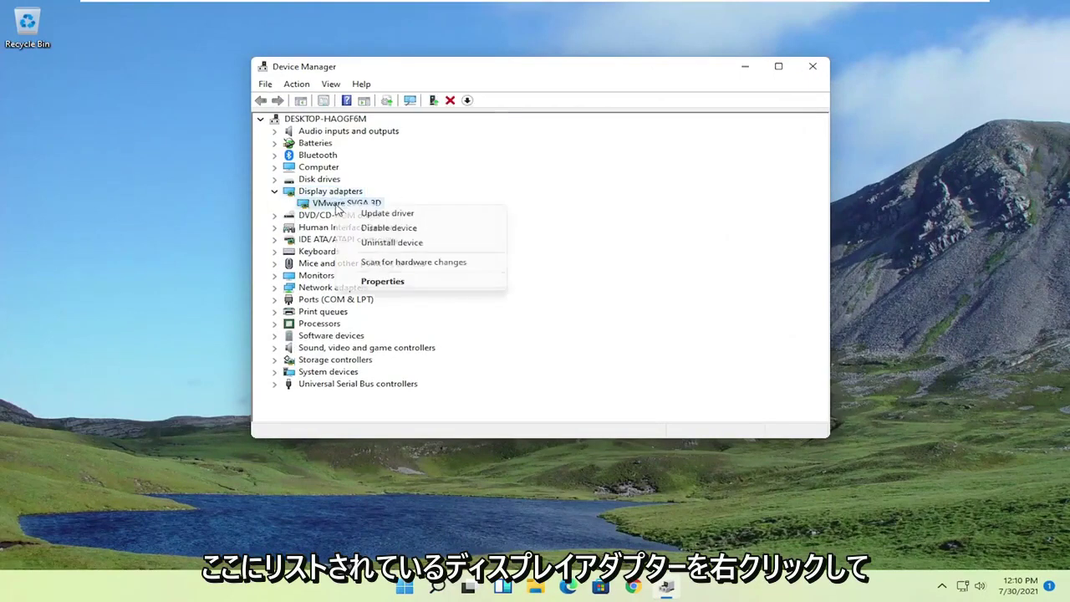
left_click(389, 214)
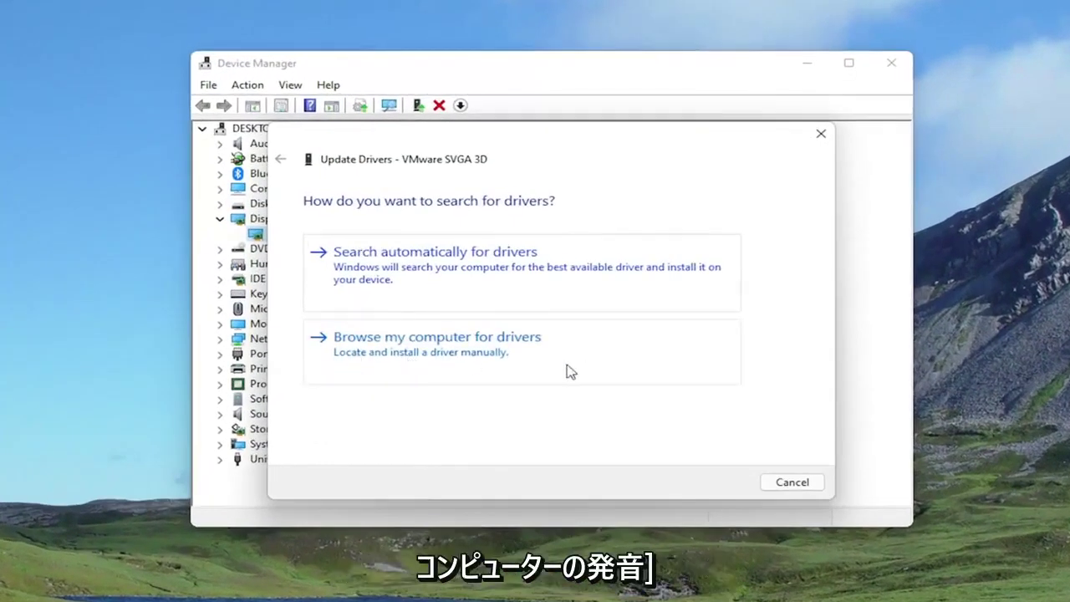
left_click(494, 360)
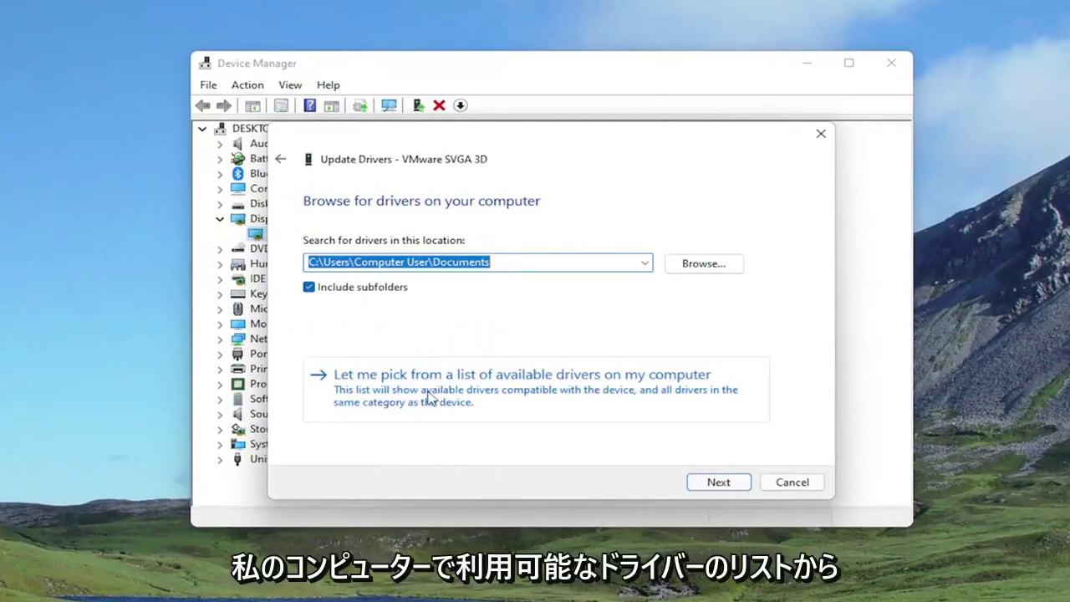
left_click(464, 399)
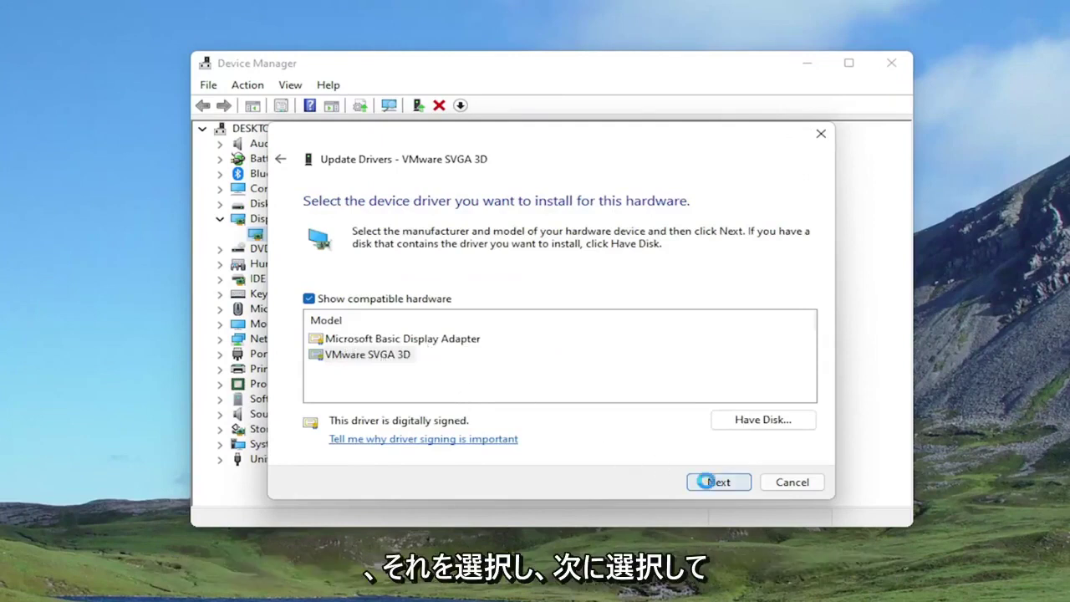
left_click(709, 483)
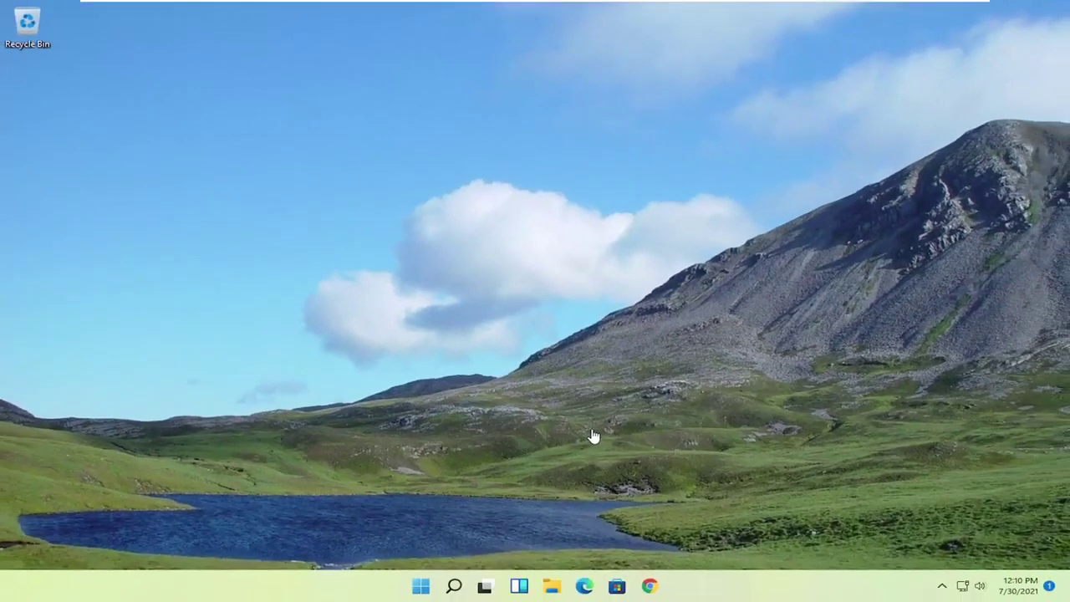
Step: Open Apps & features in Settings, look through the installed apps for unneeded programs, and close Settings
left_click(454, 585)
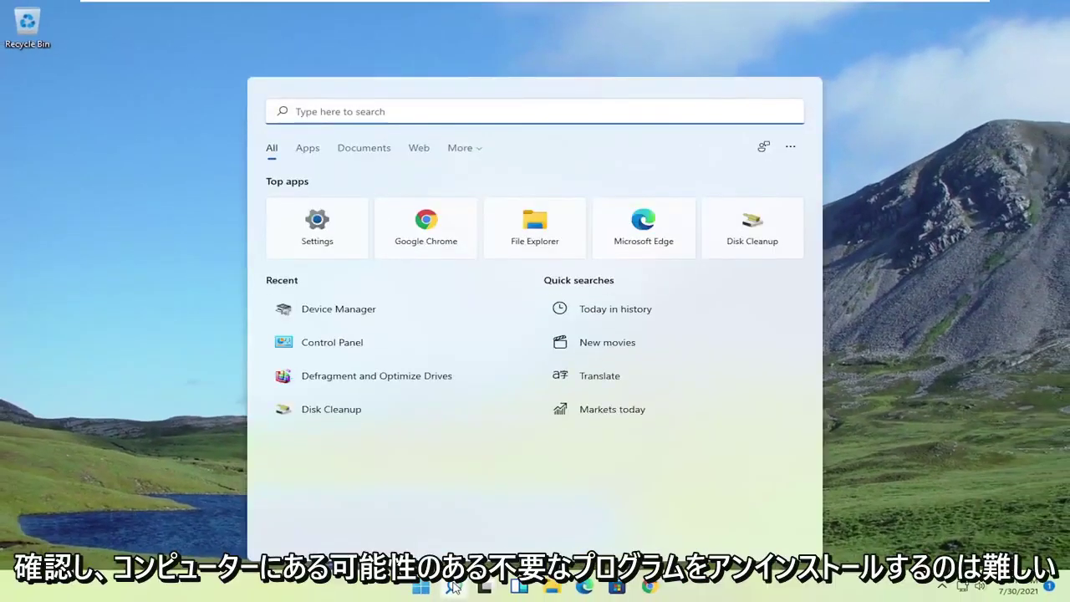
type("apps and")
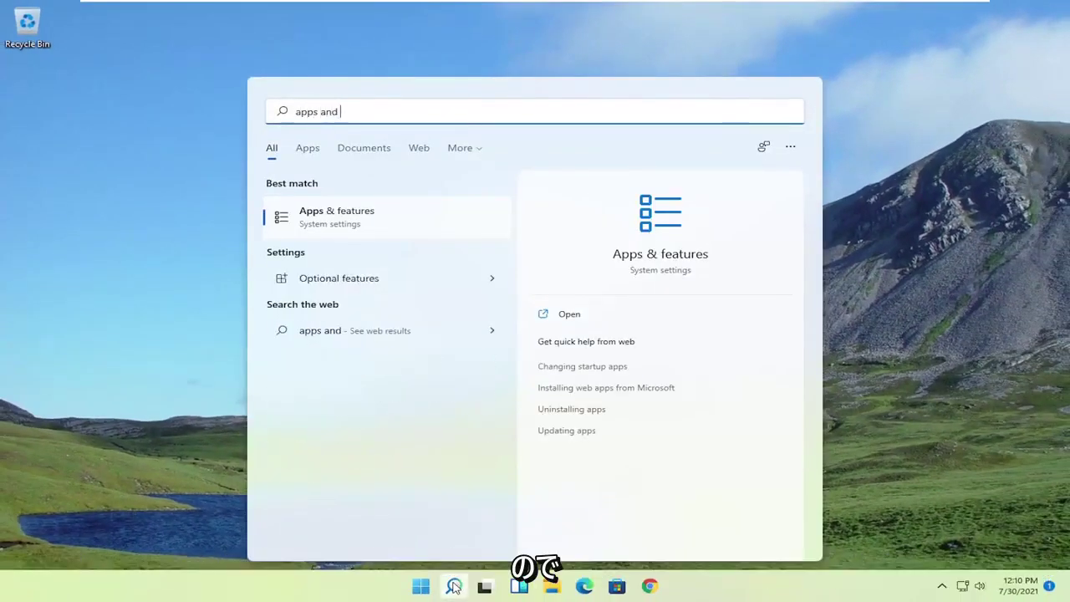
left_click(376, 224)
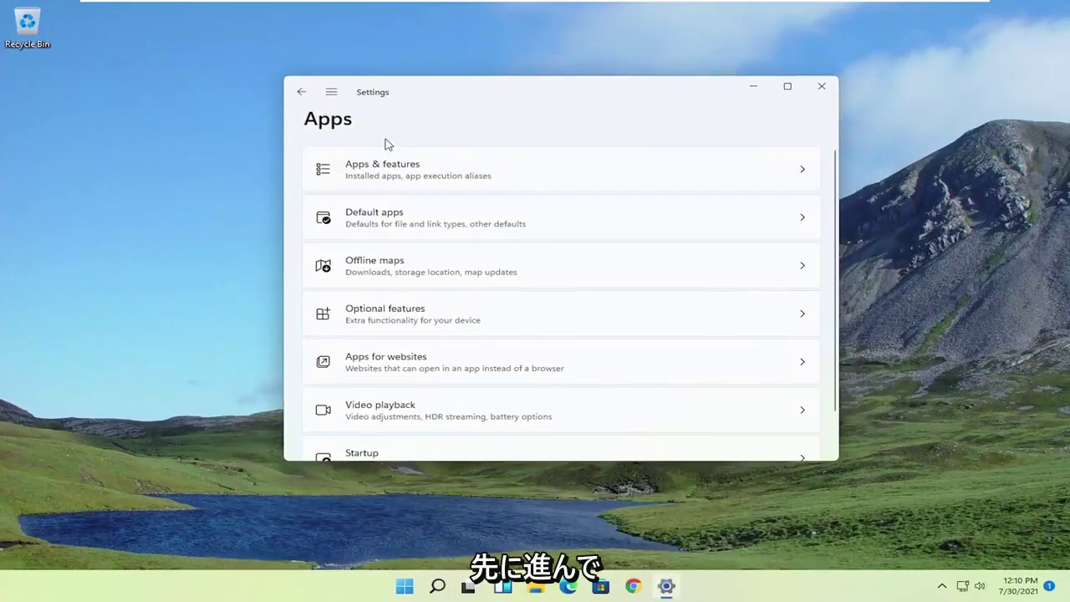
left_click(365, 173)
scroll(427, 304, "down", 2)
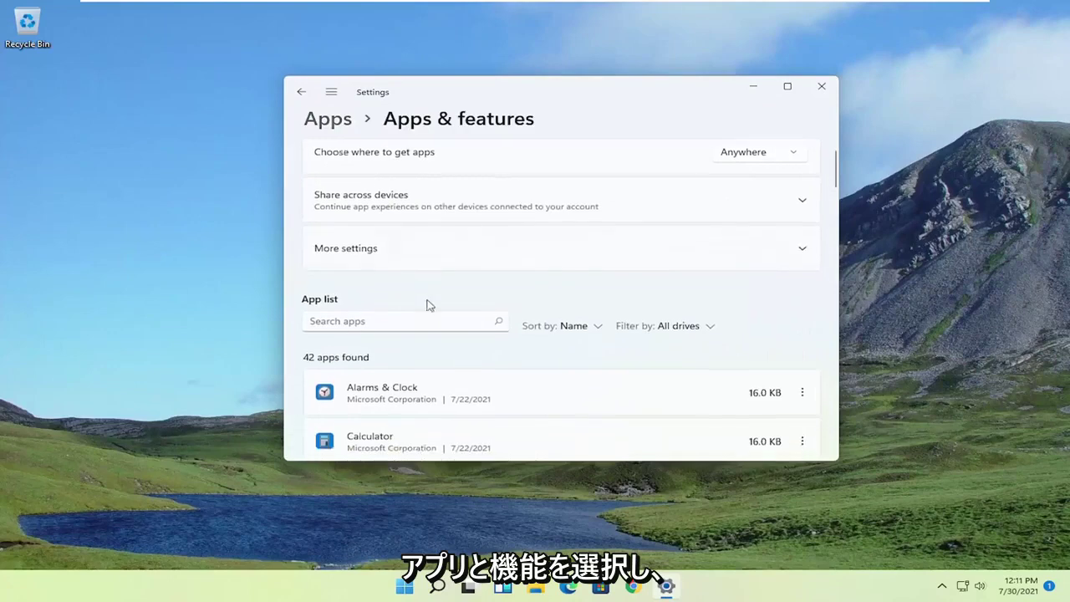
scroll(418, 311, "down", 3)
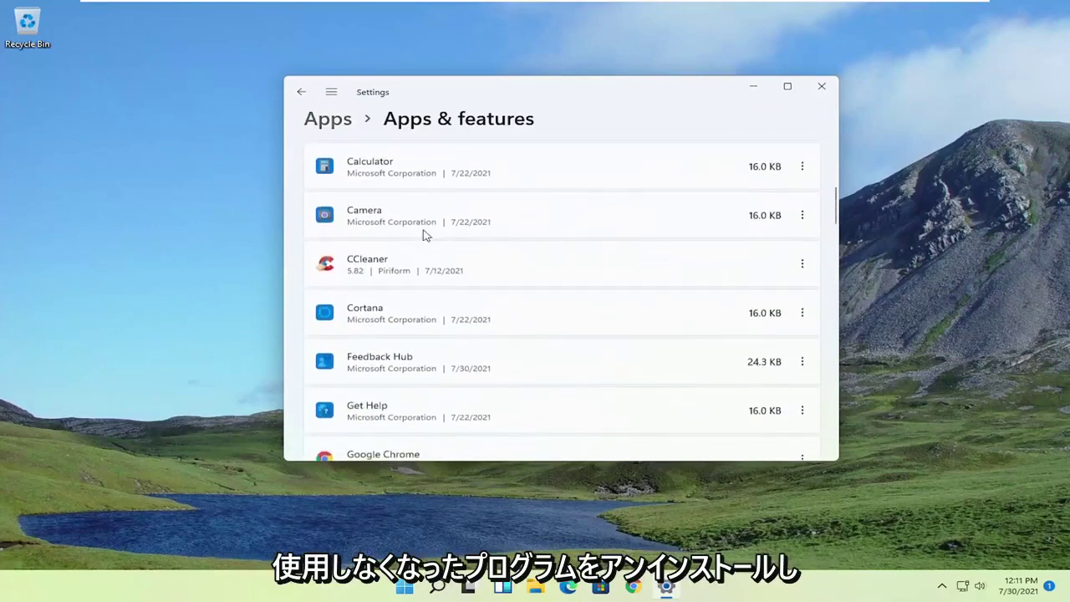
scroll(451, 331, "down", 1)
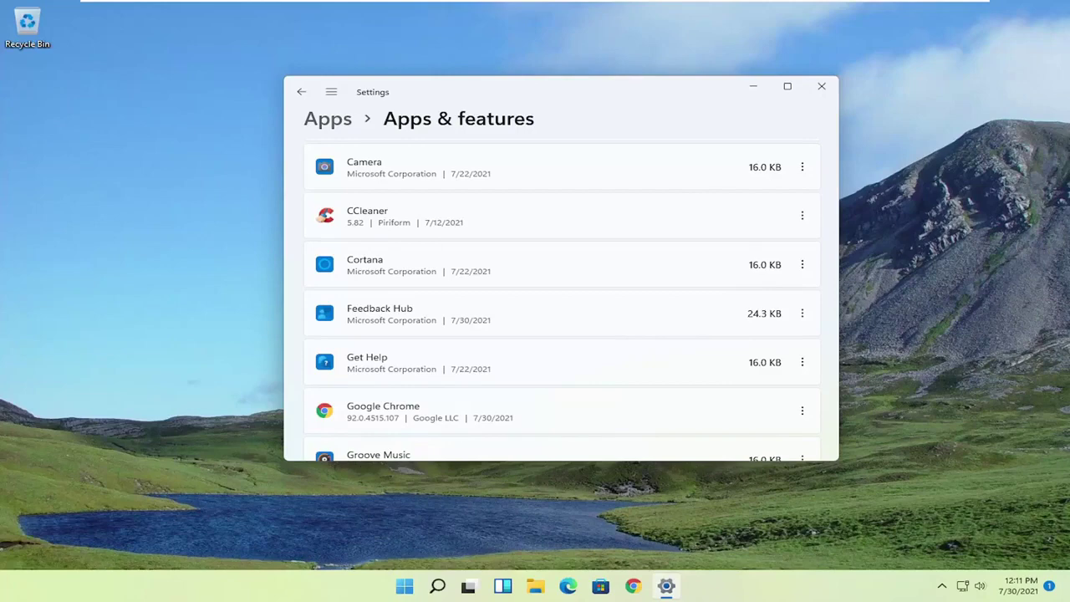
left_click(819, 86)
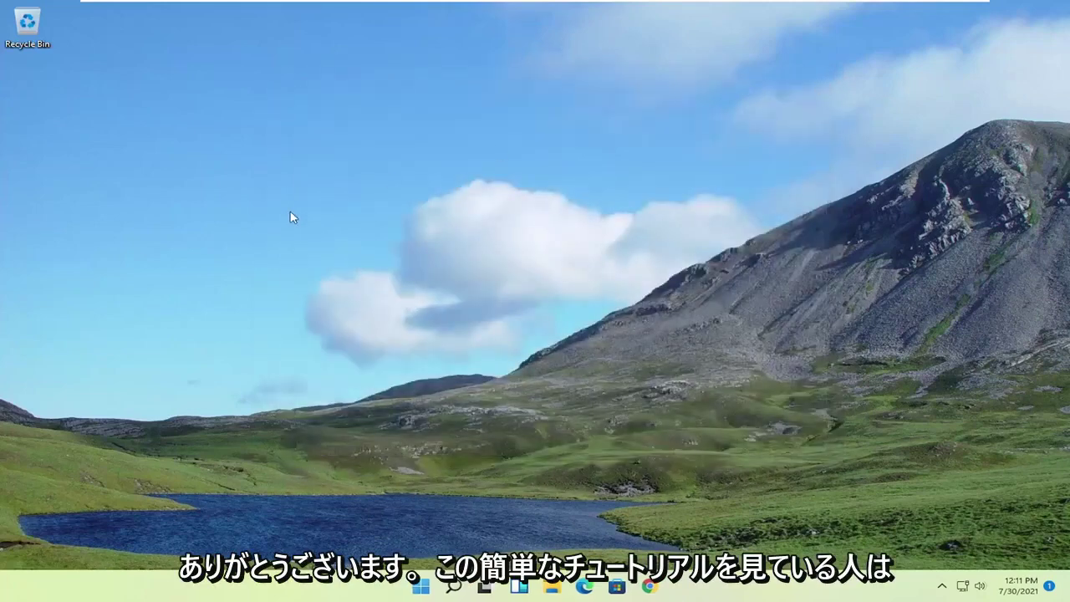